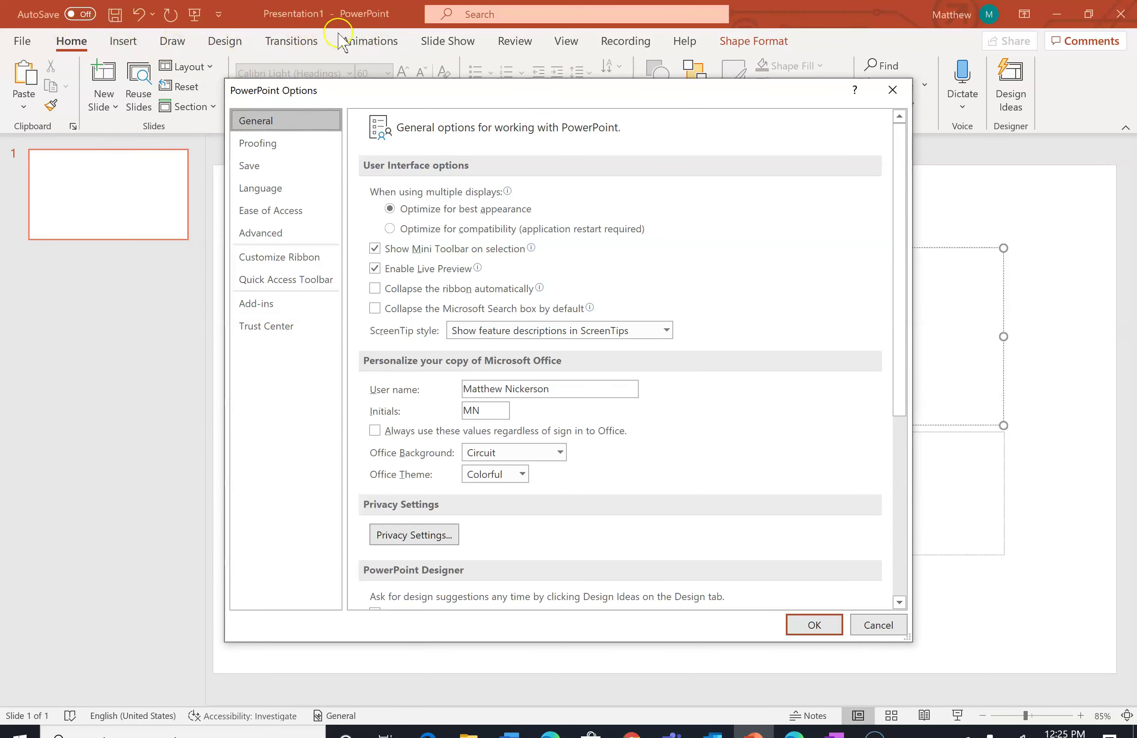
# Step: Check in the ribbon customization options that the Recording tab is enabled, and confirm the options
pyautogui.click(255, 258)
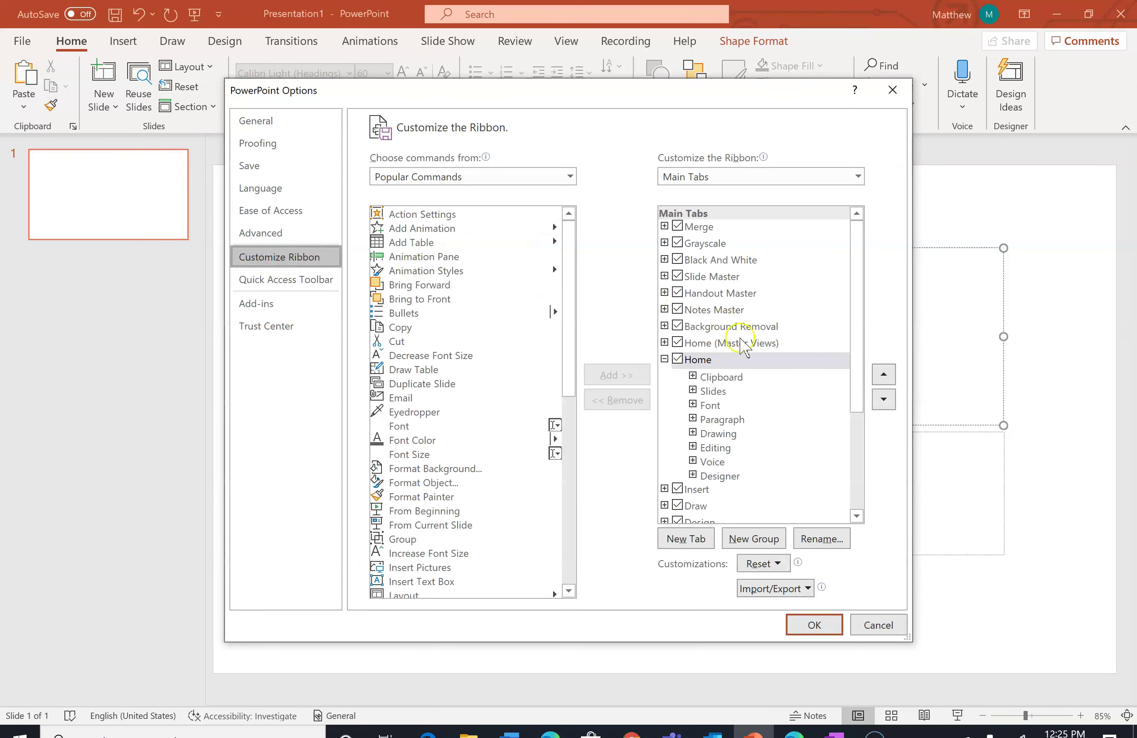
pyautogui.moveTo(854, 387); pyautogui.dragTo(853, 507)
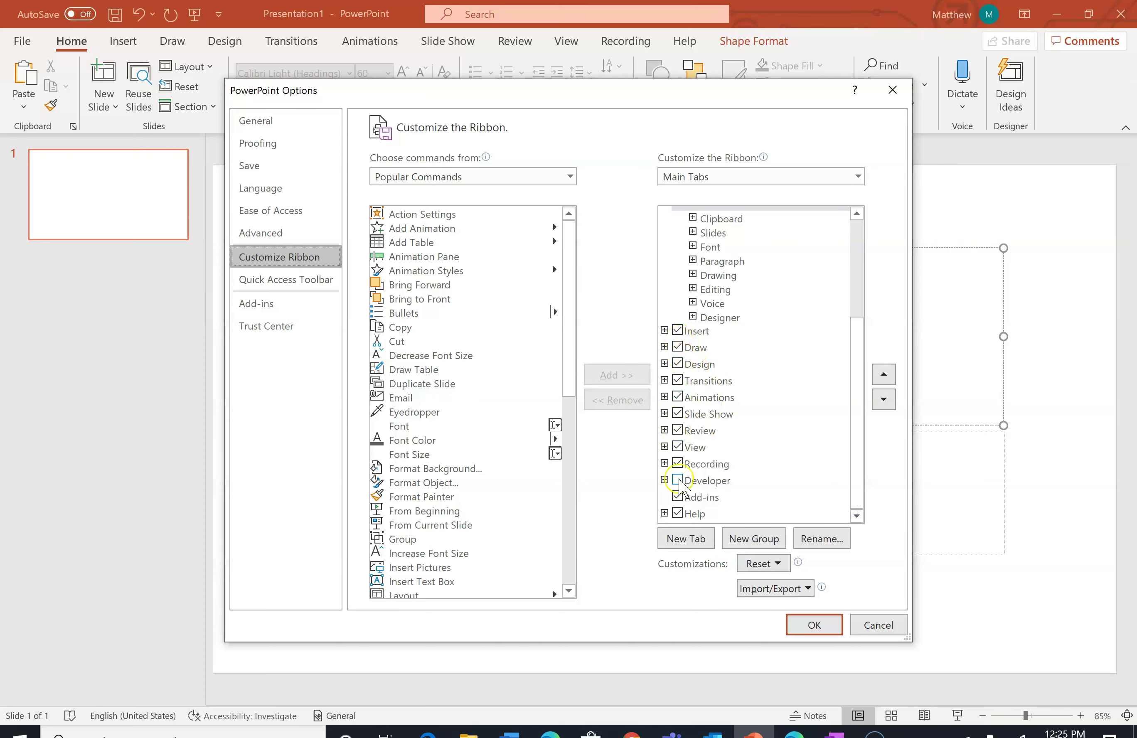
pyautogui.click(678, 464)
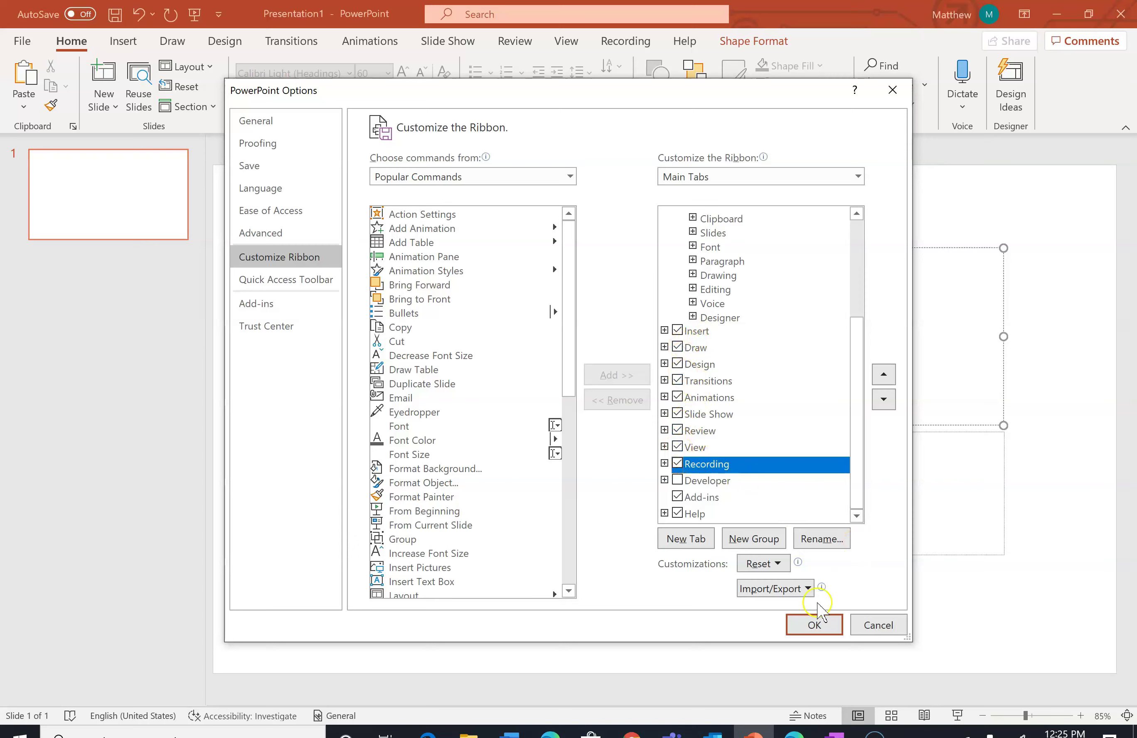
pyautogui.click(815, 626)
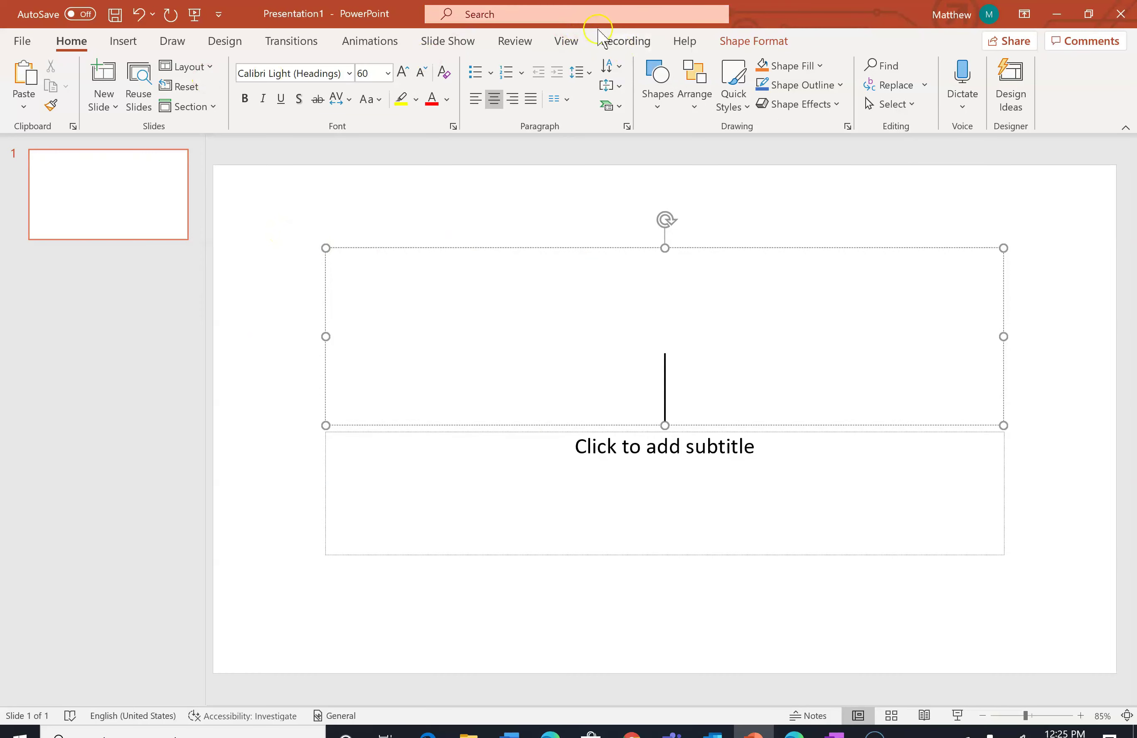
pyautogui.click(22, 42)
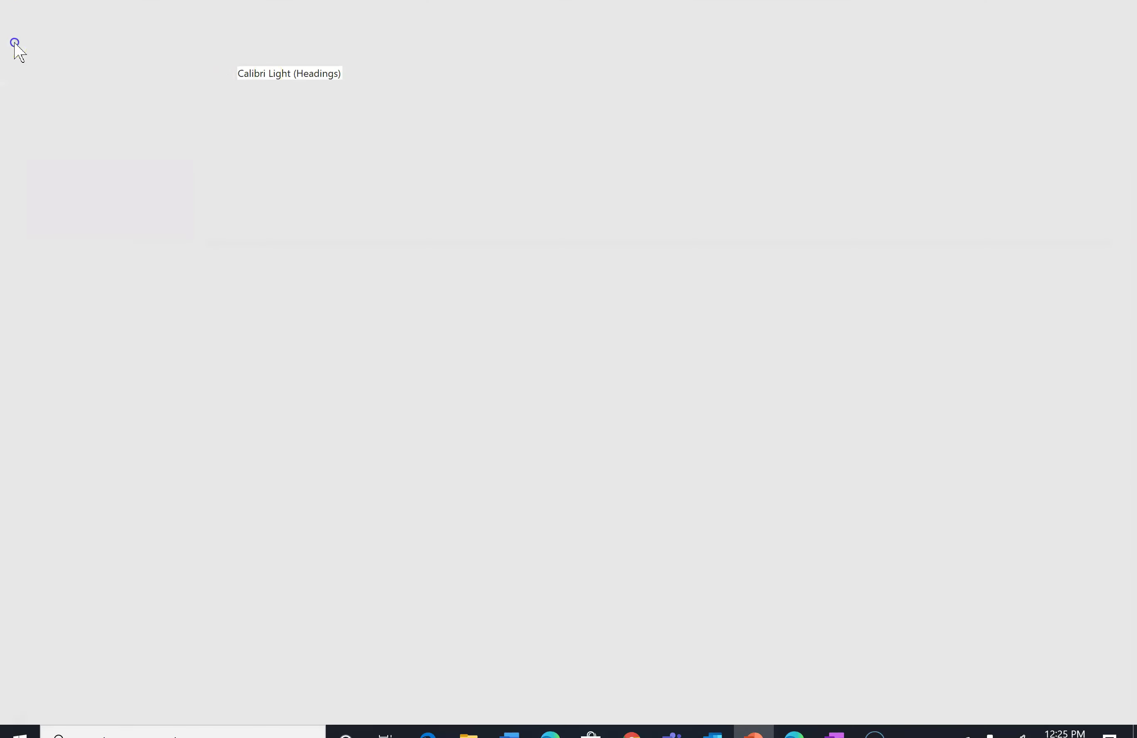
pyautogui.click(22, 47)
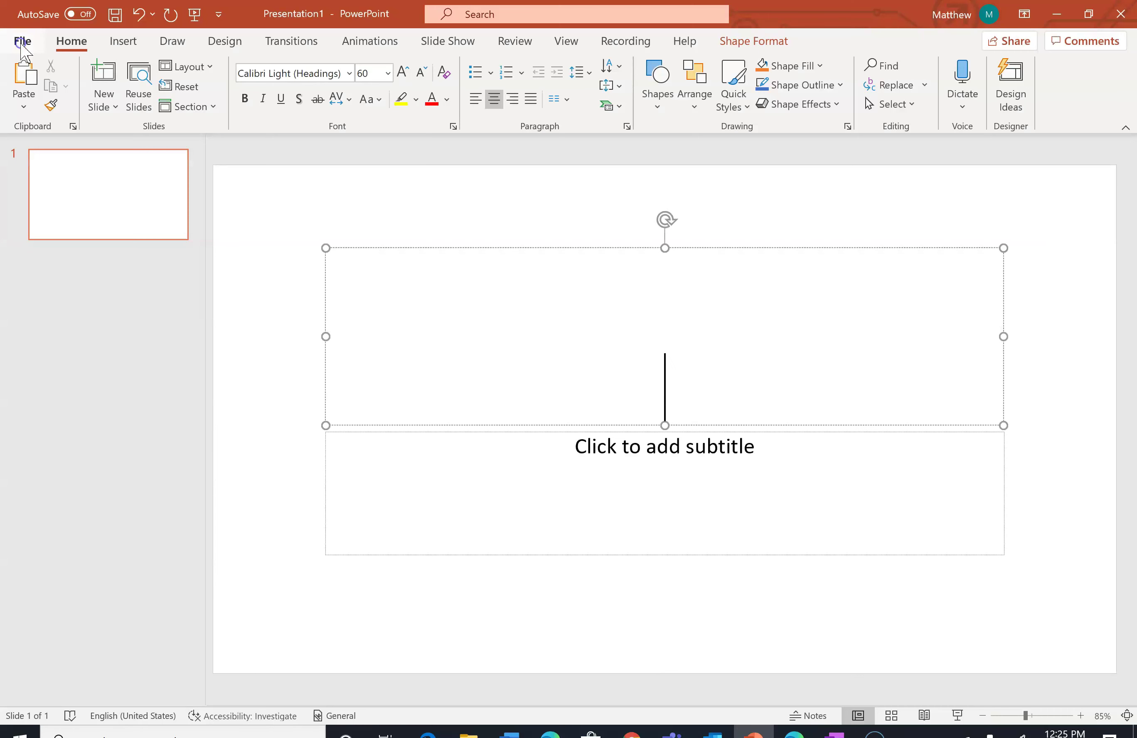
pyautogui.click(637, 42)
pyautogui.click(200, 81)
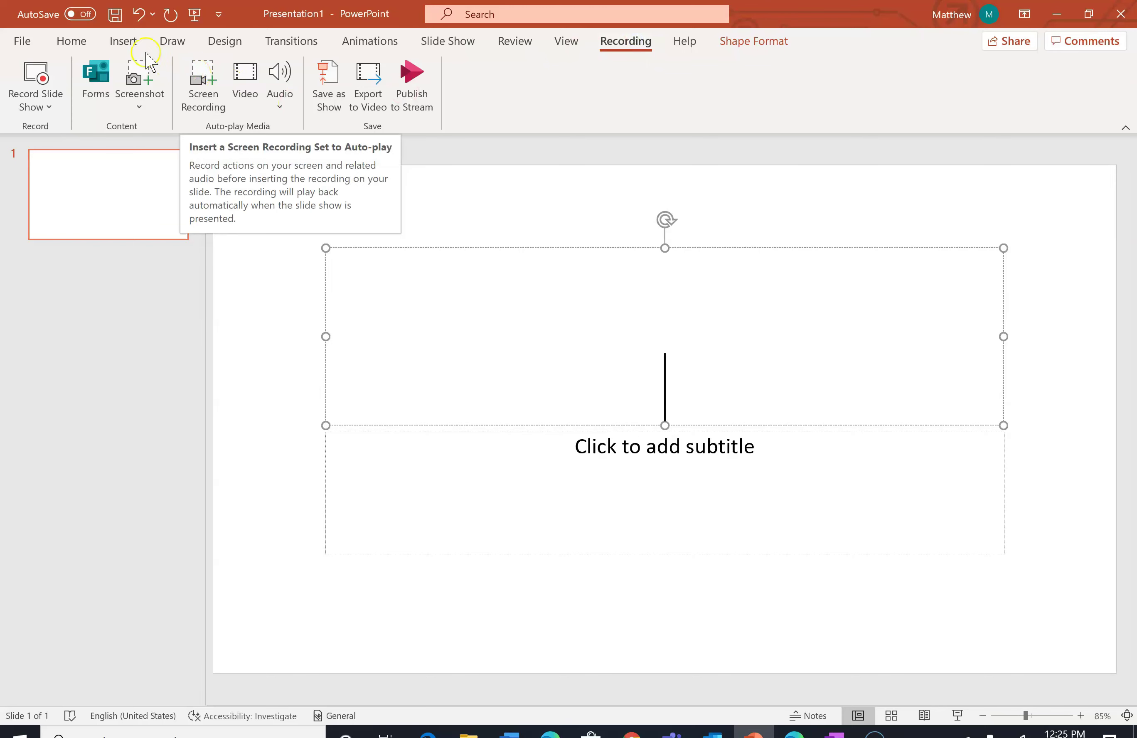
pyautogui.click(128, 35)
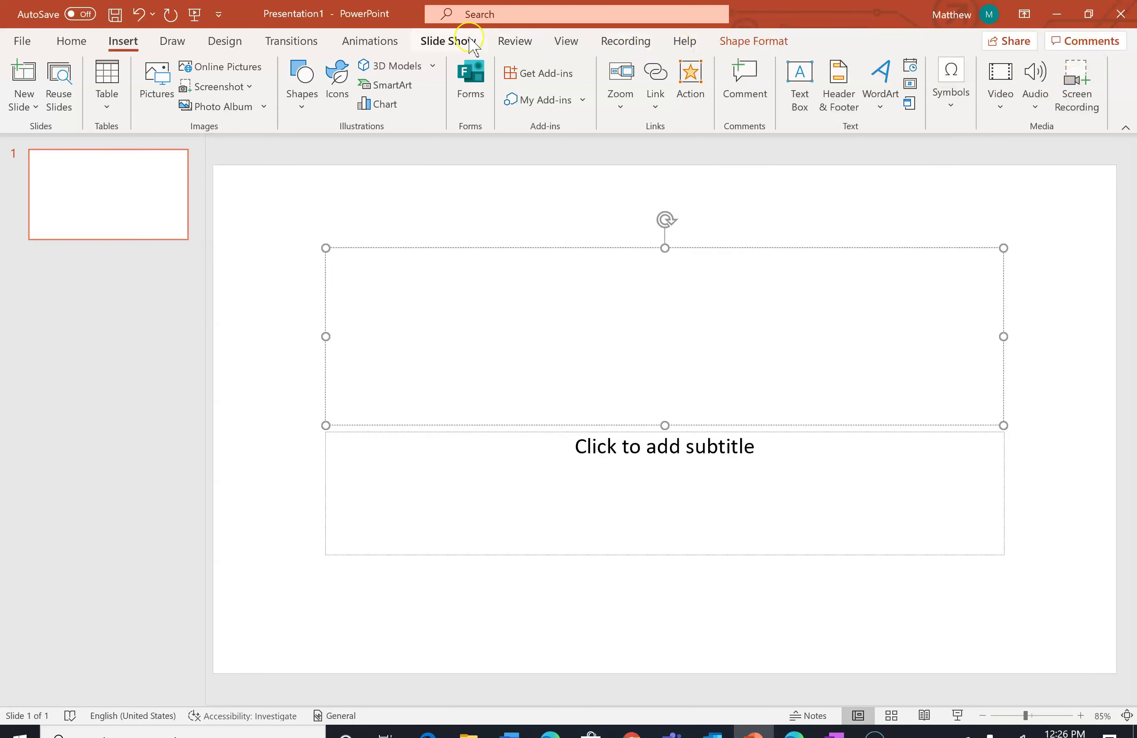
# Step: Launch an auto-play screen recording for the slide and select the whole desktop as the recording area
pyautogui.click(627, 42)
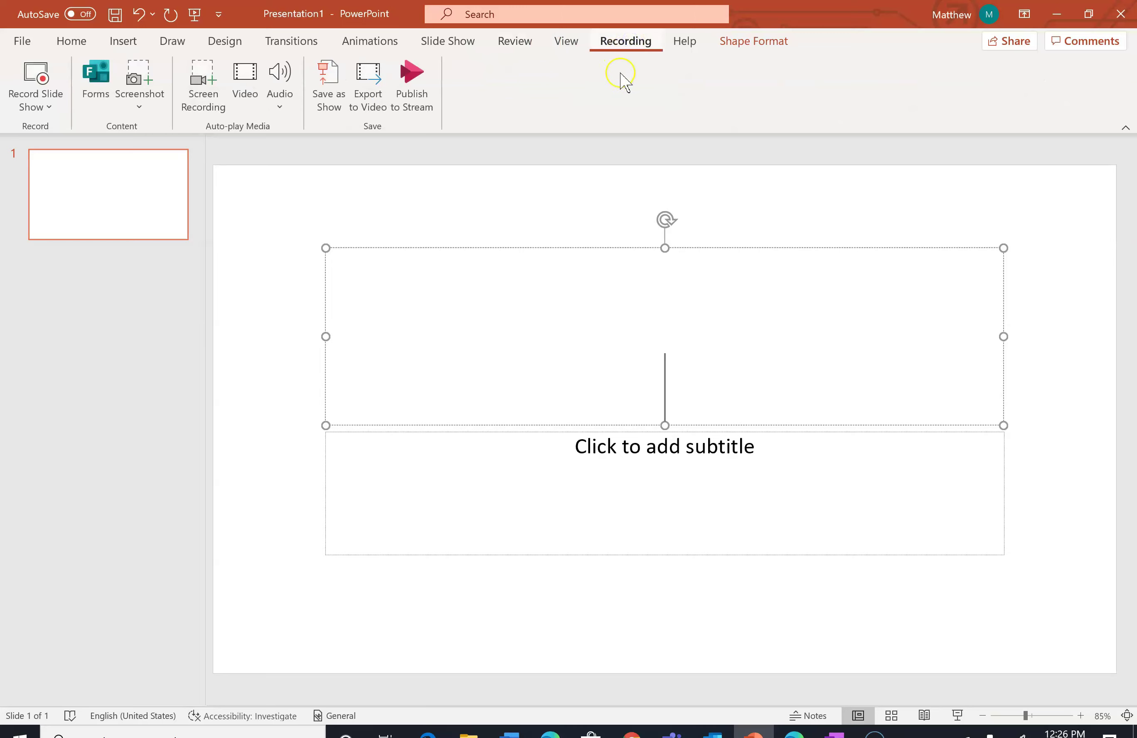
pyautogui.click(199, 79)
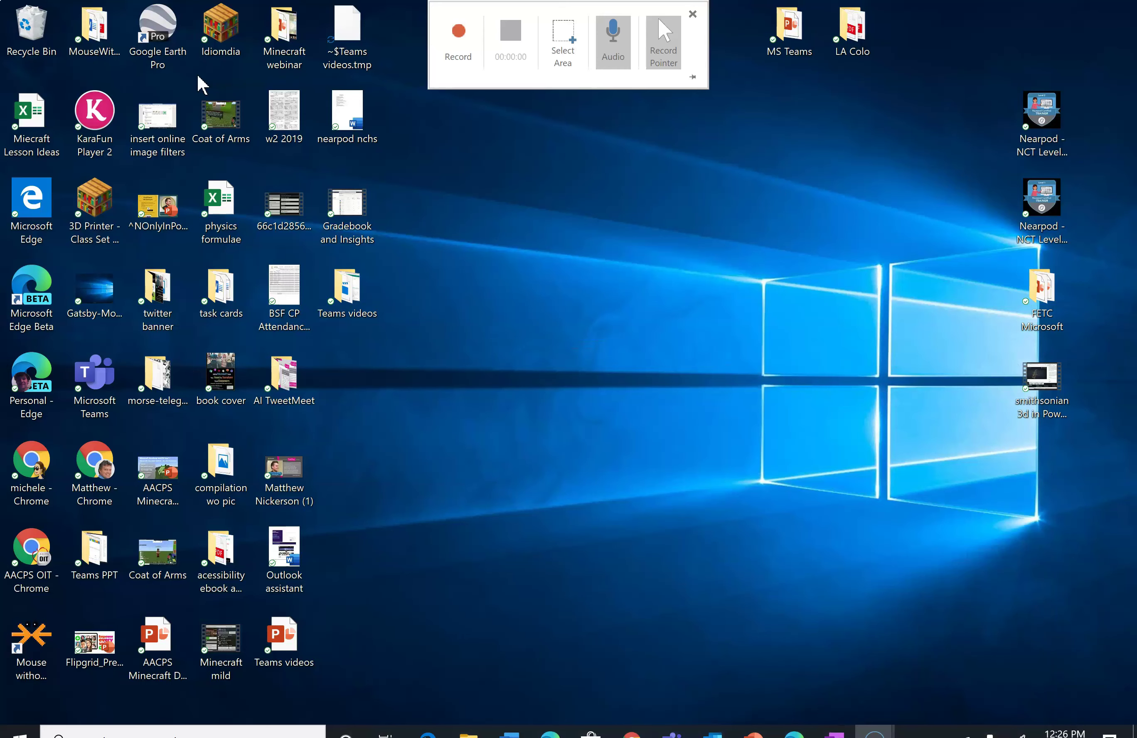
pyautogui.click(507, 177)
pyautogui.click(564, 51)
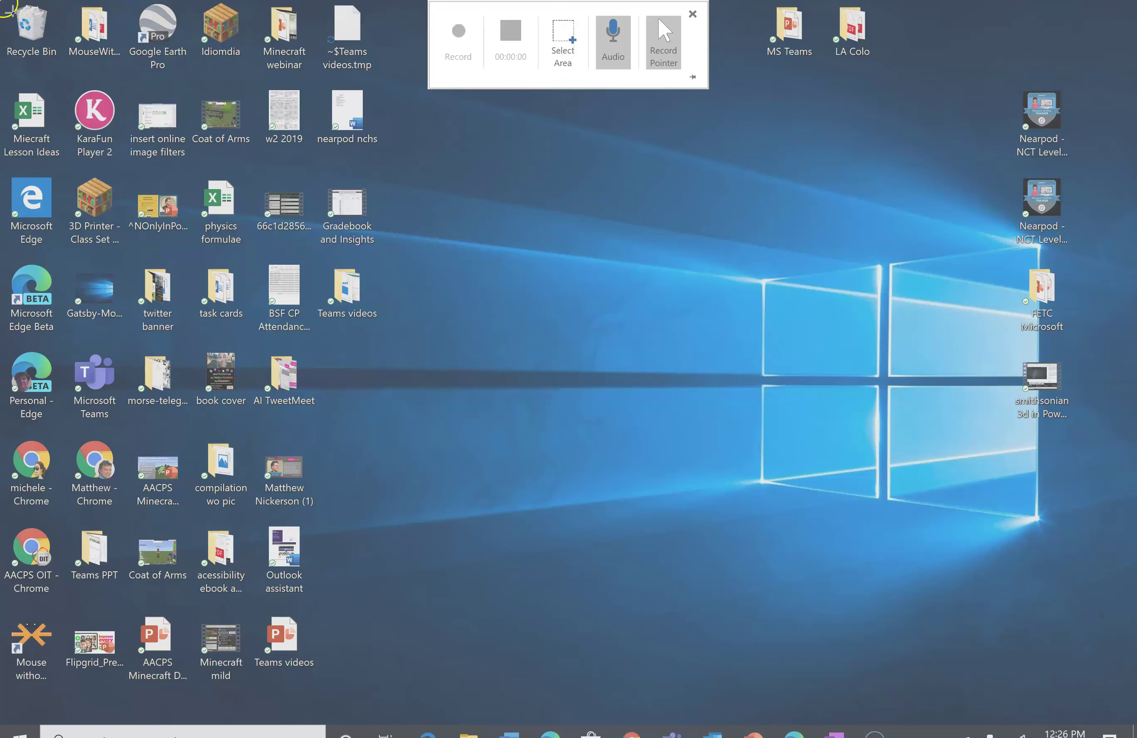
pyautogui.moveTo(1, 1); pyautogui.dragTo(1124, 737)
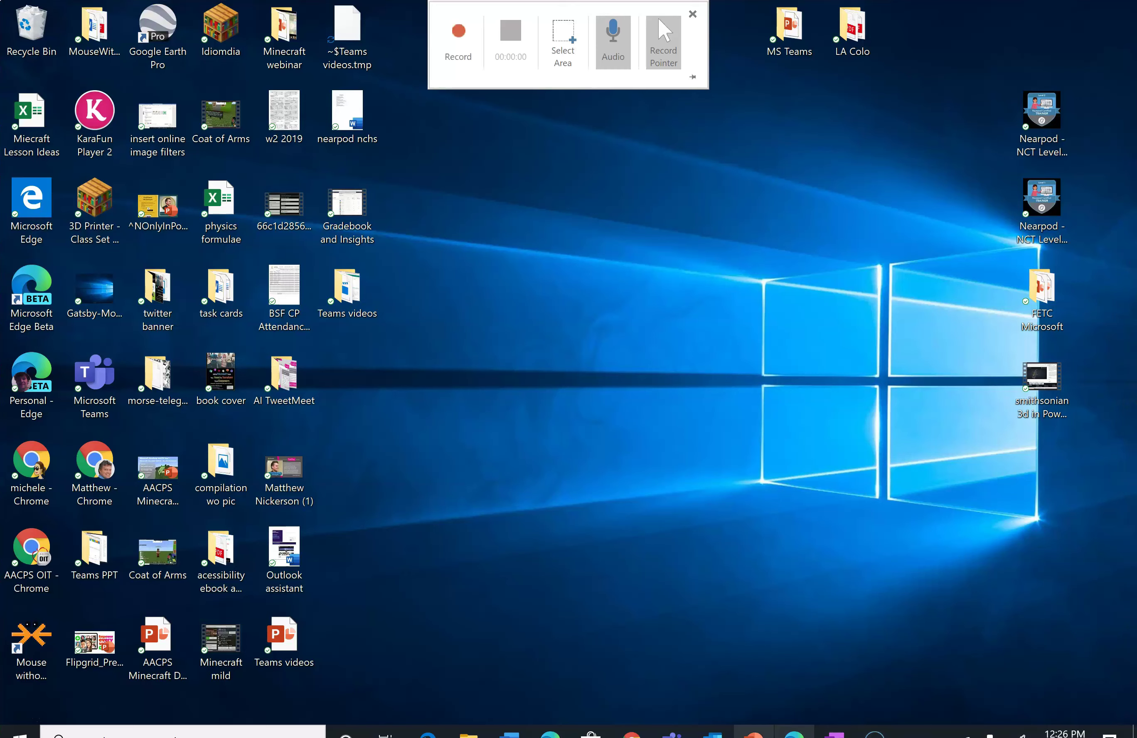
# Step: Turn audio and pointer capture off and back on in the screen recording controls
pyautogui.moveTo(759, 726)
pyautogui.moveTo(725, 556)
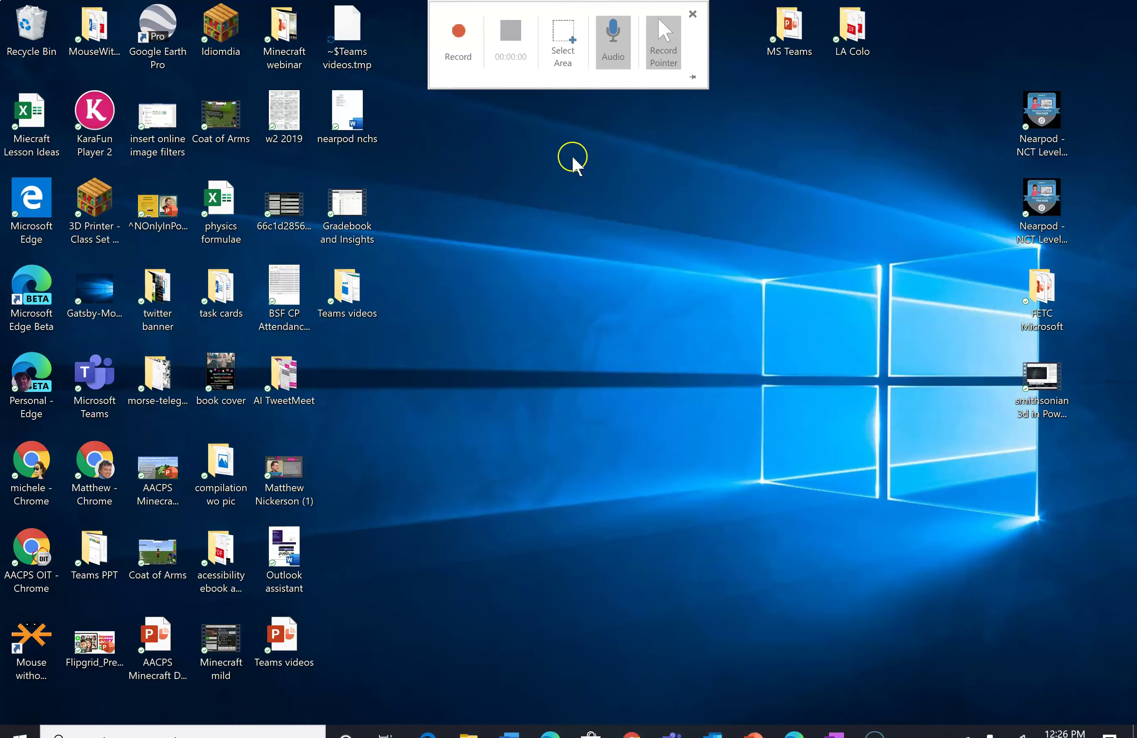
pyautogui.click(618, 54)
pyautogui.click(611, 60)
pyautogui.click(662, 47)
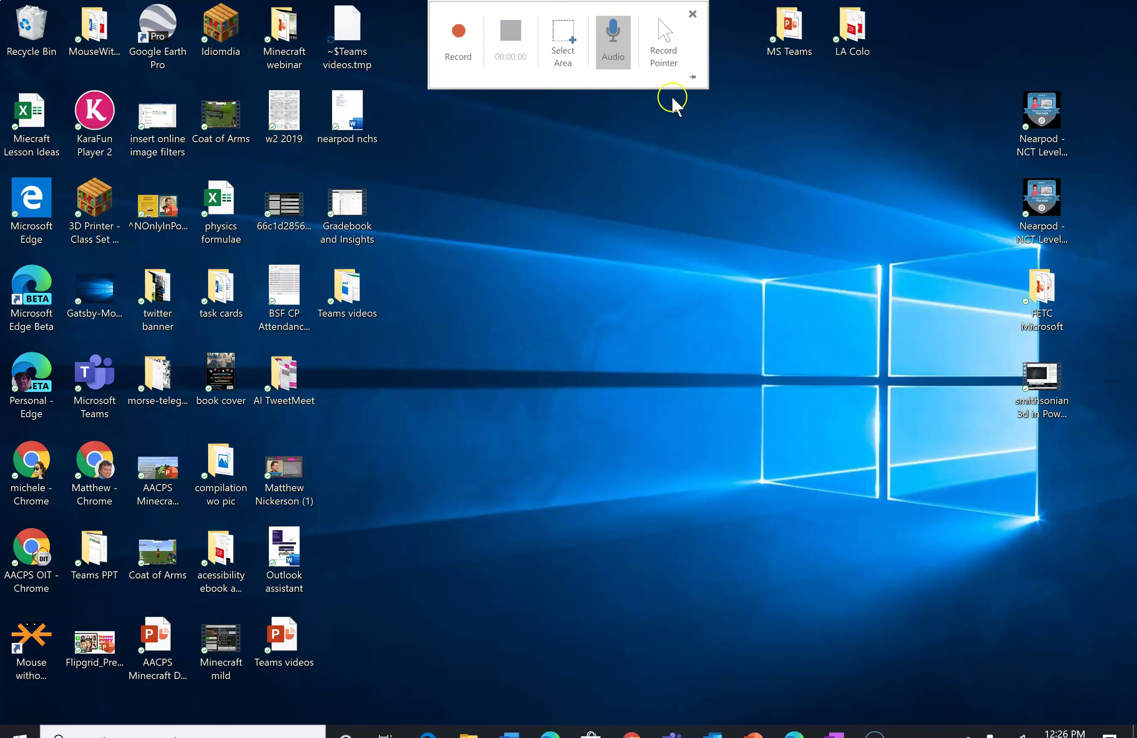
pyautogui.click(671, 46)
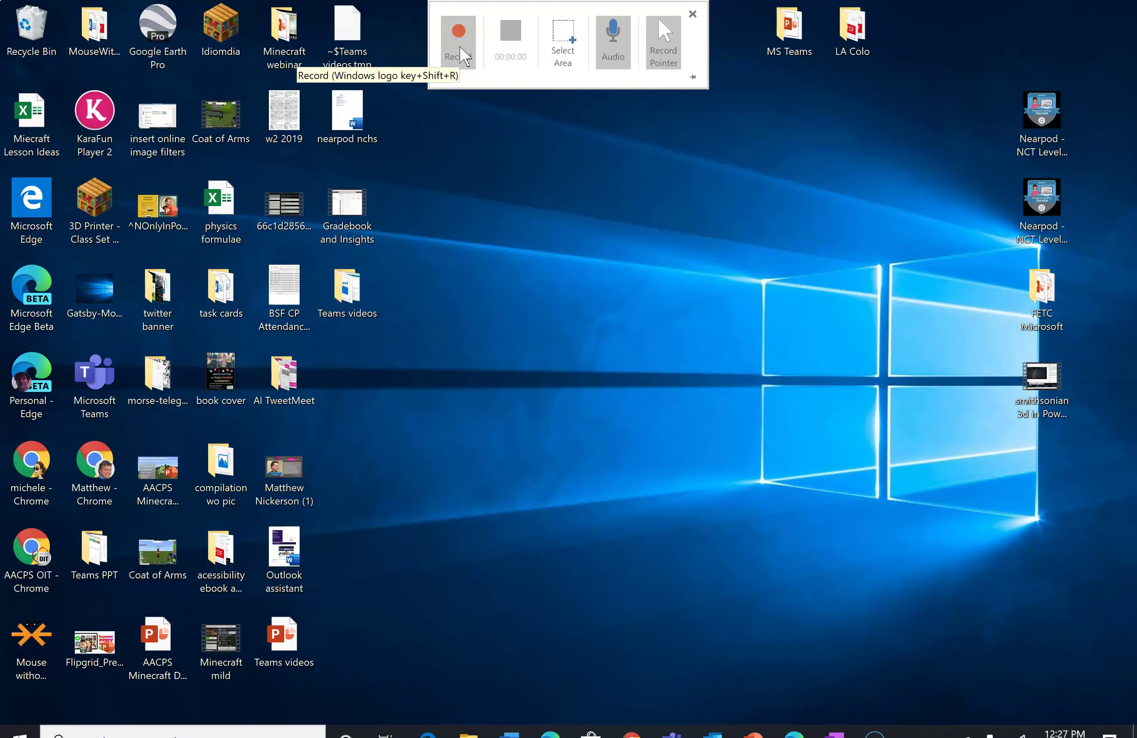
pyautogui.click(499, 87)
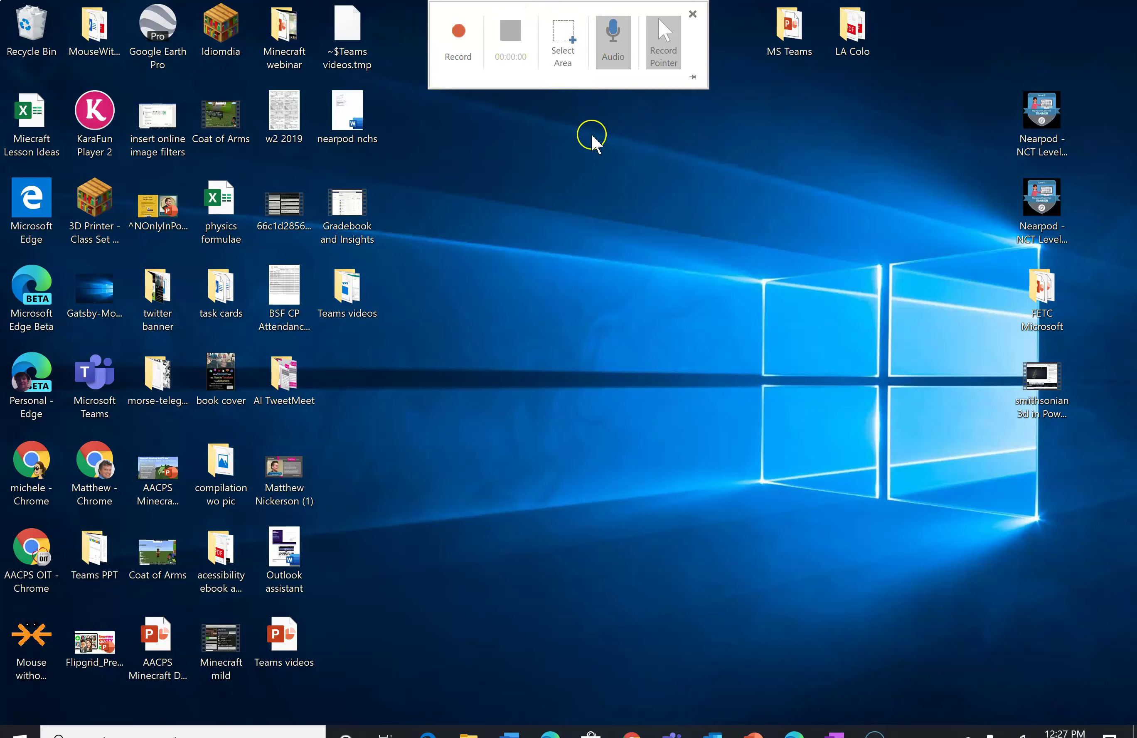
# Step: Select a smaller rectangle around the middle of the desktop as the recording area and toggle pinning of the recording controls
pyautogui.click(570, 39)
pyautogui.moveTo(408, 109); pyautogui.dragTo(901, 450)
pyautogui.click(698, 80)
pyautogui.click(694, 77)
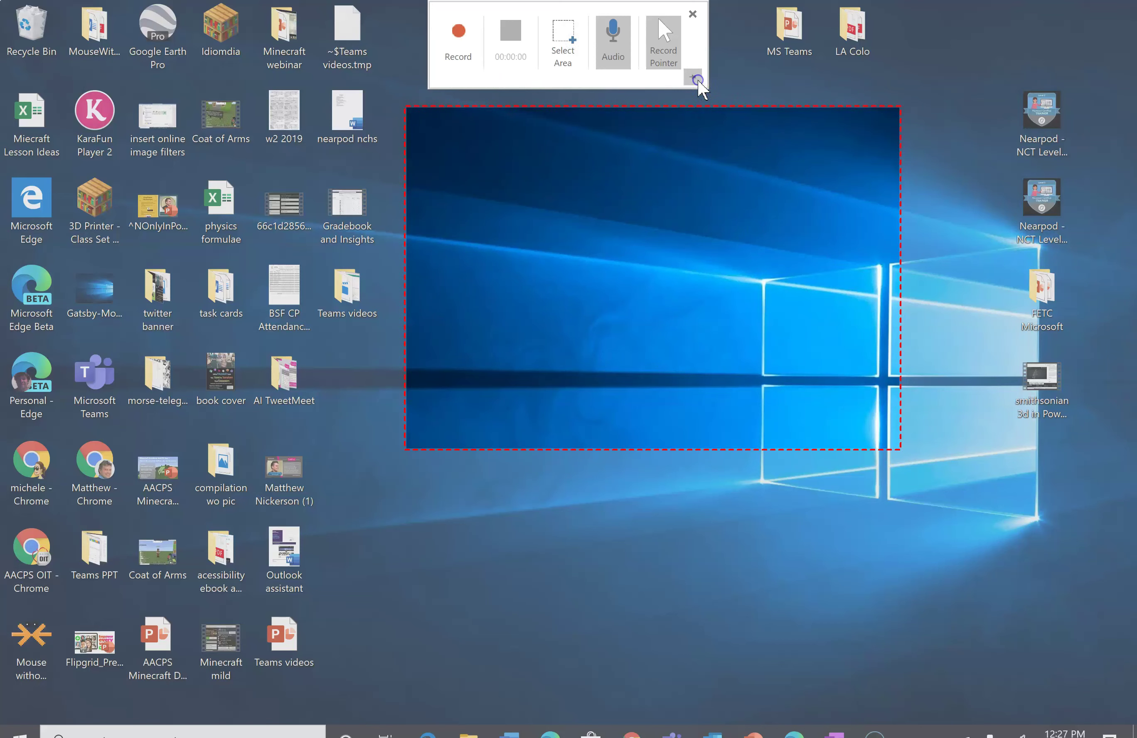
# Step: Reselect nearly the whole desktop as the recording area and start the recording
pyautogui.click(564, 39)
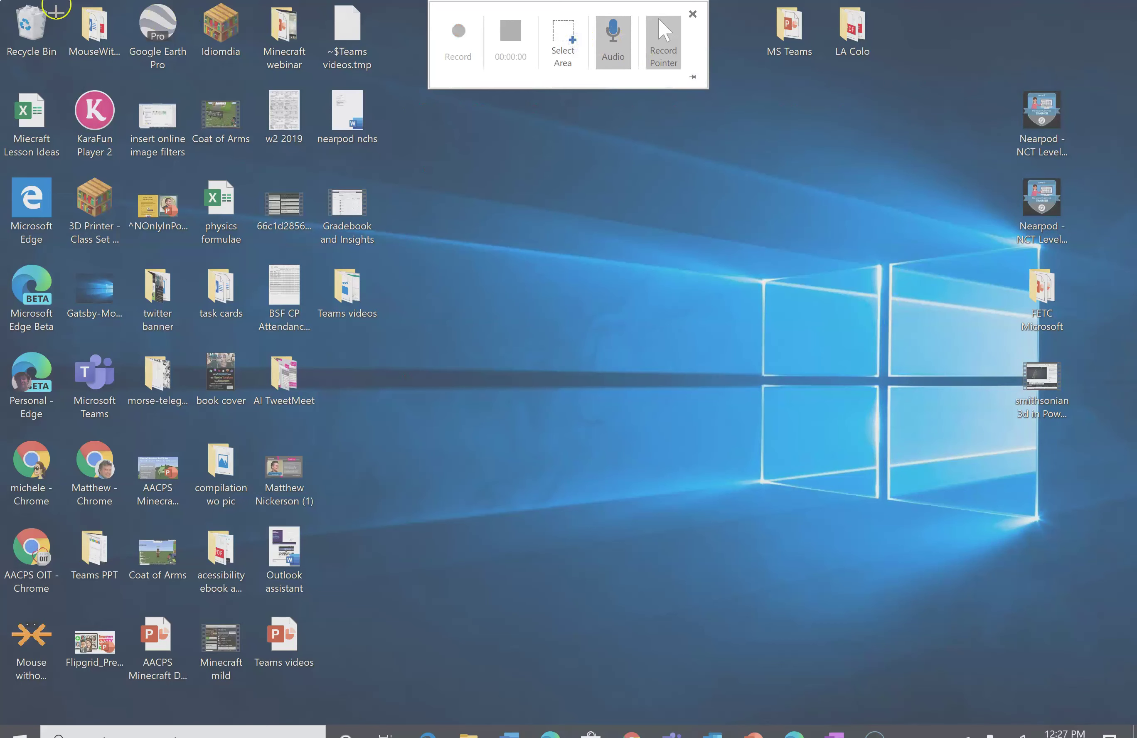
pyautogui.moveTo(9, 10); pyautogui.dragTo(1052, 722)
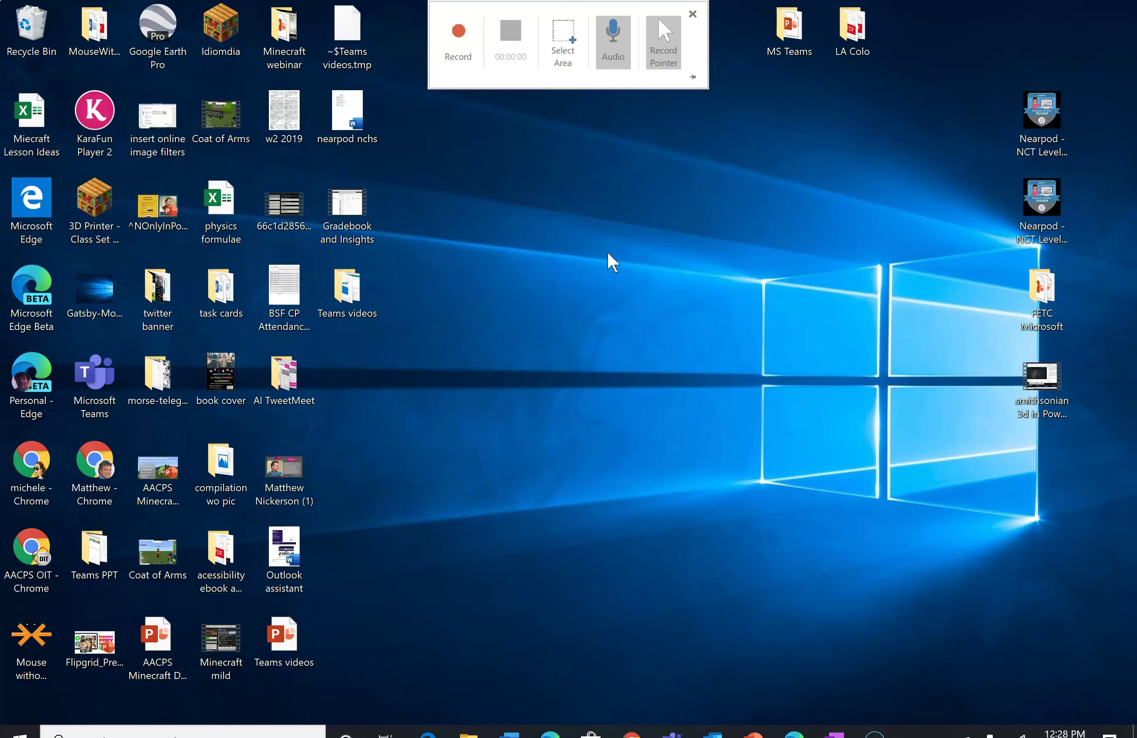
pyautogui.click(459, 38)
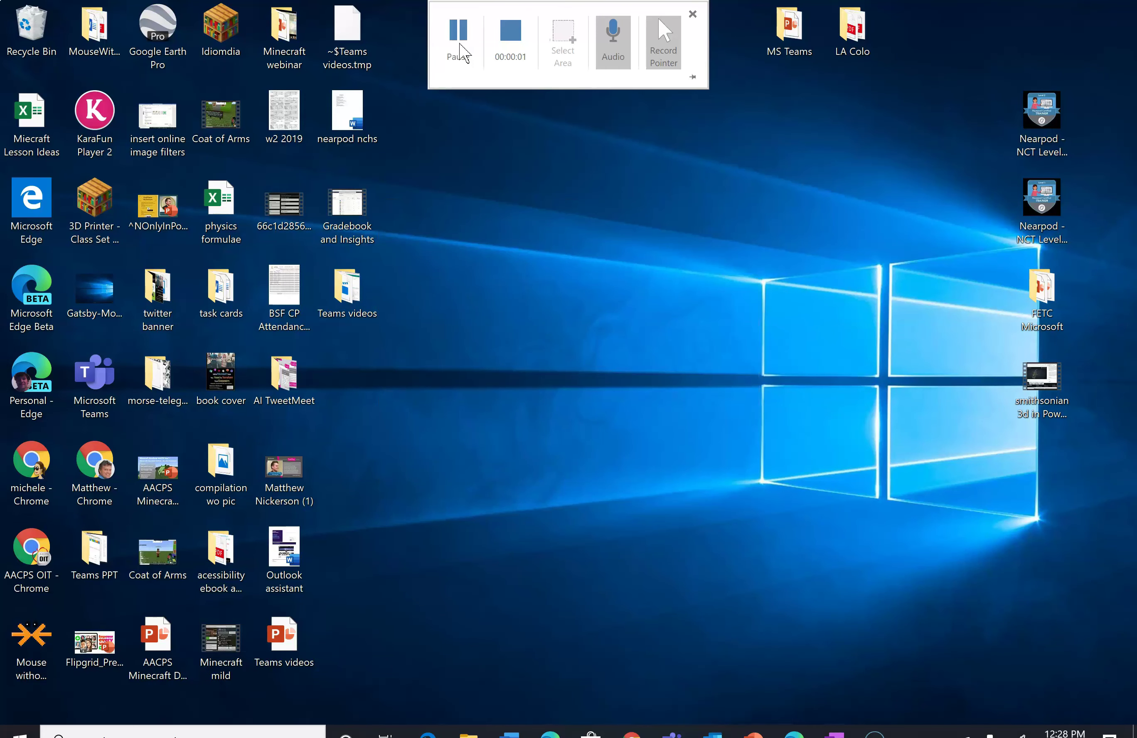
# Step: Switch to the PowerPoint presentation and draw a looping freehand scribble over the title placeholder with the galaxy-textured pen
pyautogui.click(753, 733)
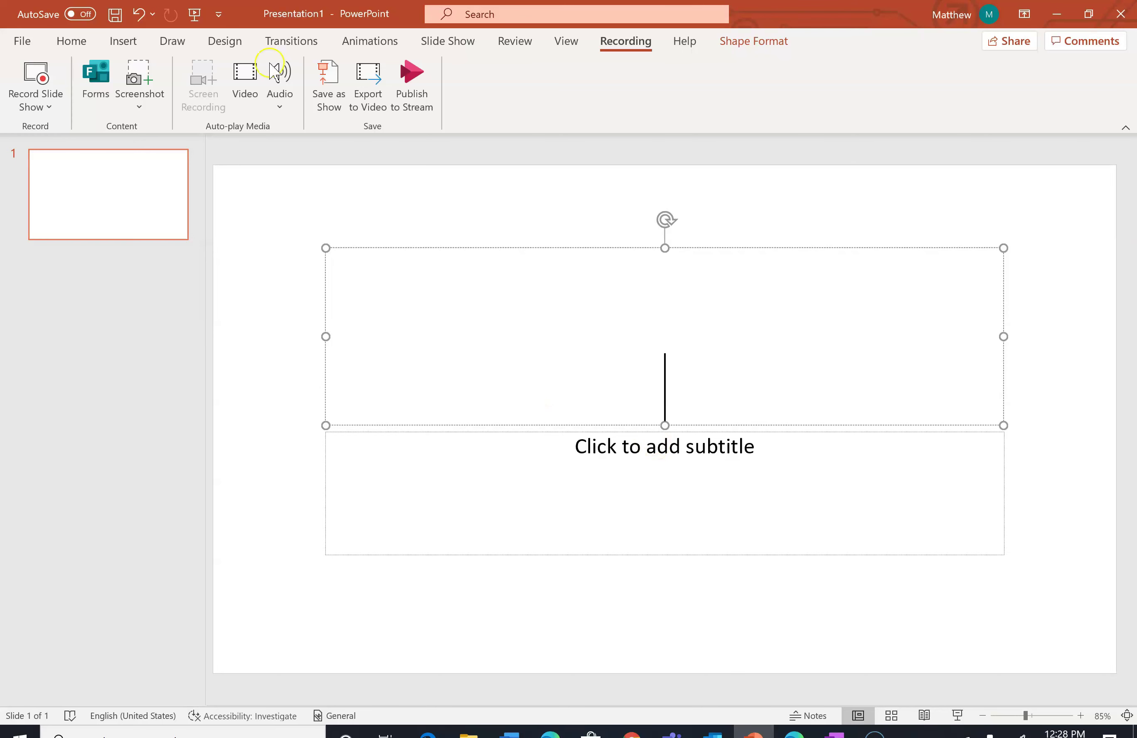
pyautogui.click(173, 40)
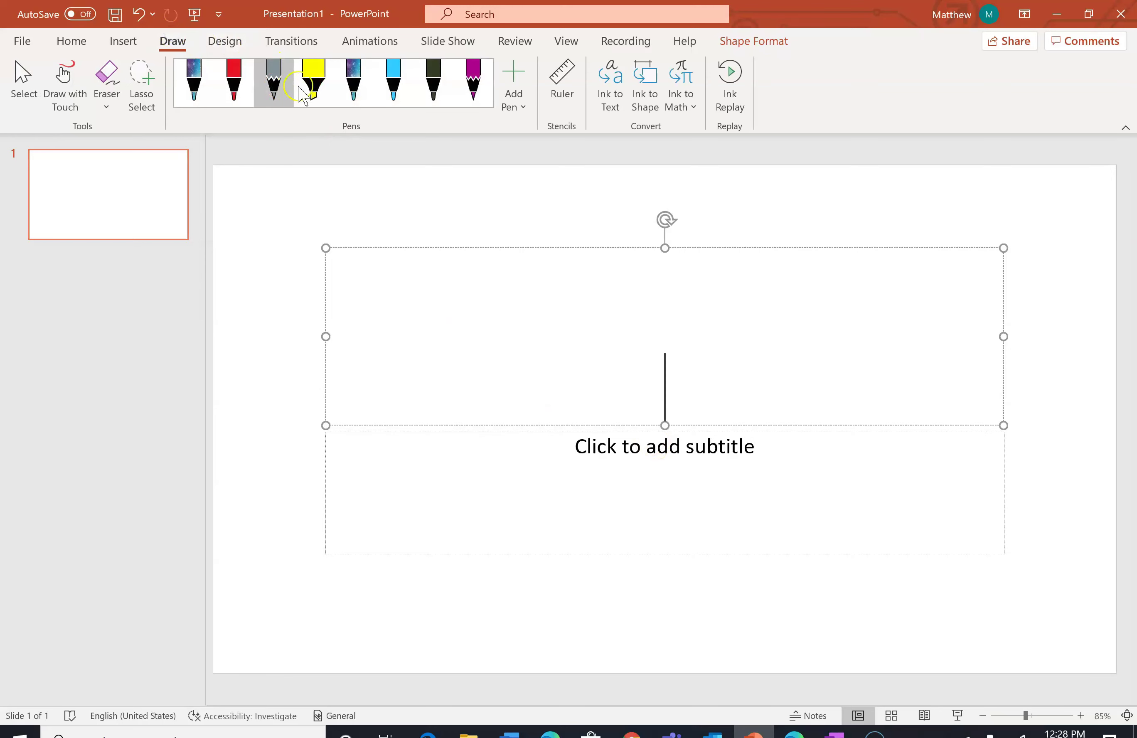
pyautogui.click(353, 78)
pyautogui.moveTo(499, 334)
pyautogui.mouseDown()
pyautogui.moveTo(456, 265)
pyautogui.moveTo(526, 242)
pyautogui.mouseUp()
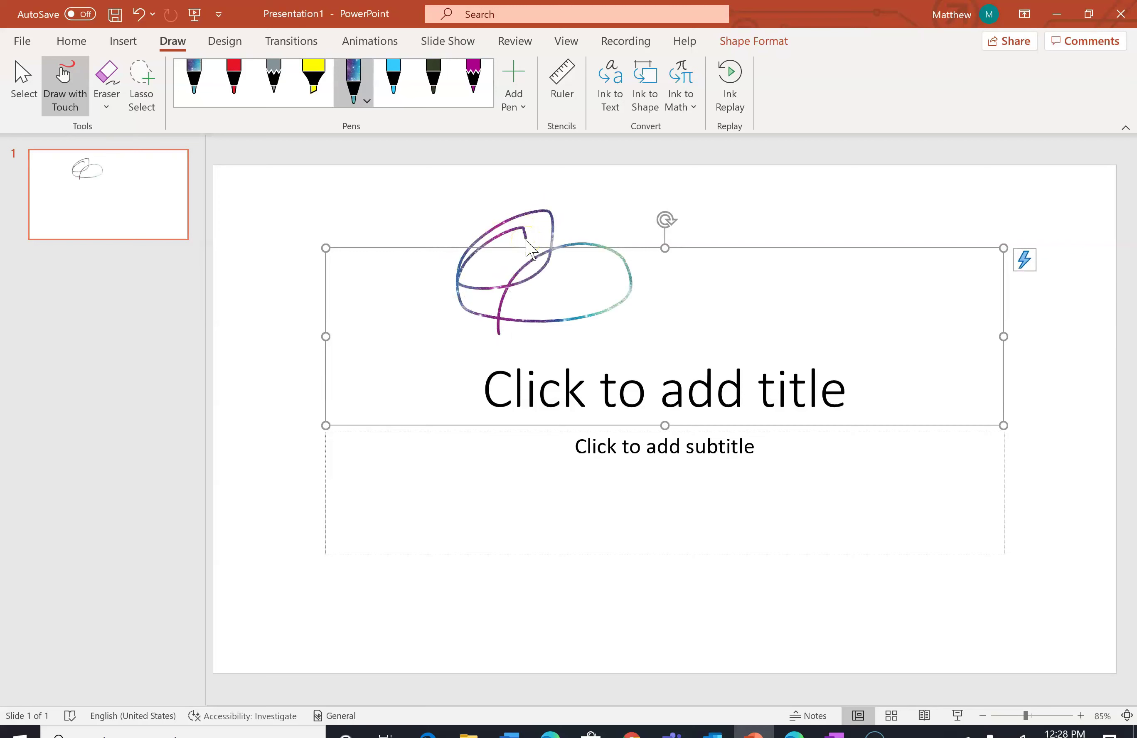